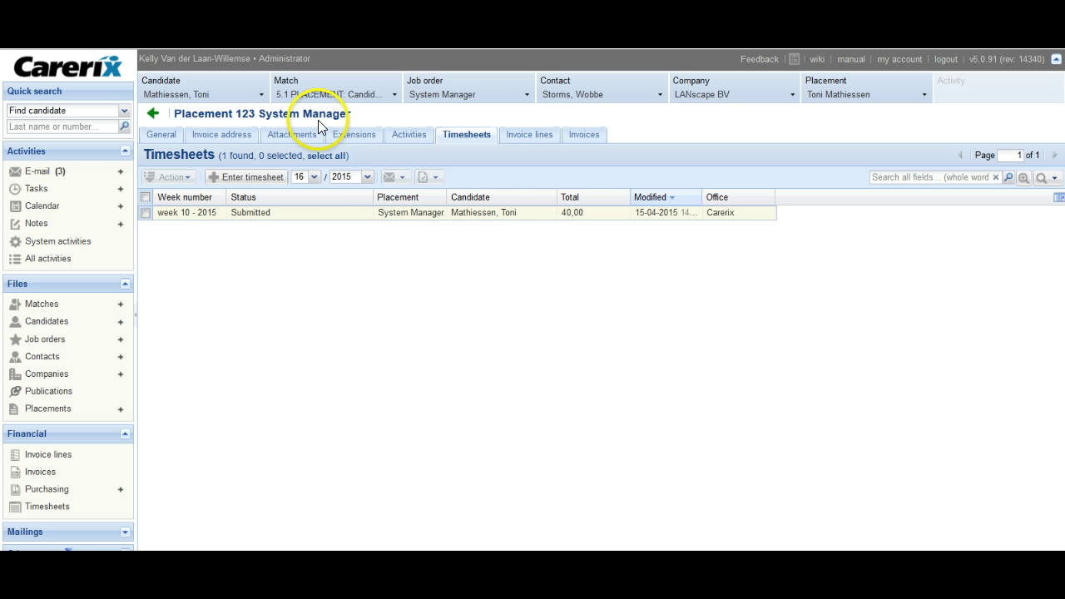
Open the week 10 - 2015 timesheet of the System Manager placement and approve it.
click(488, 214)
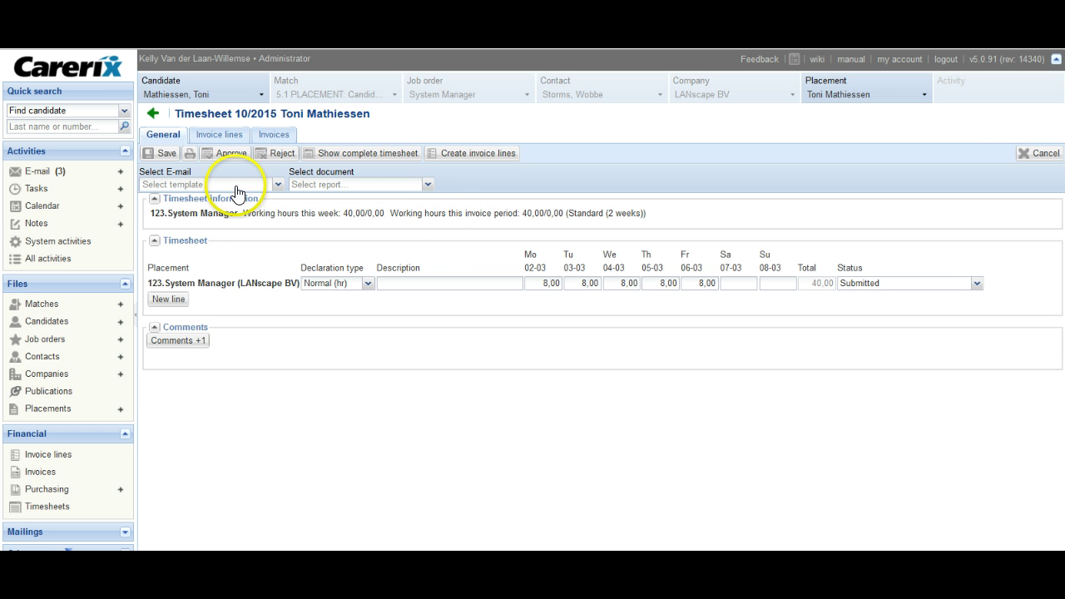
click(231, 158)
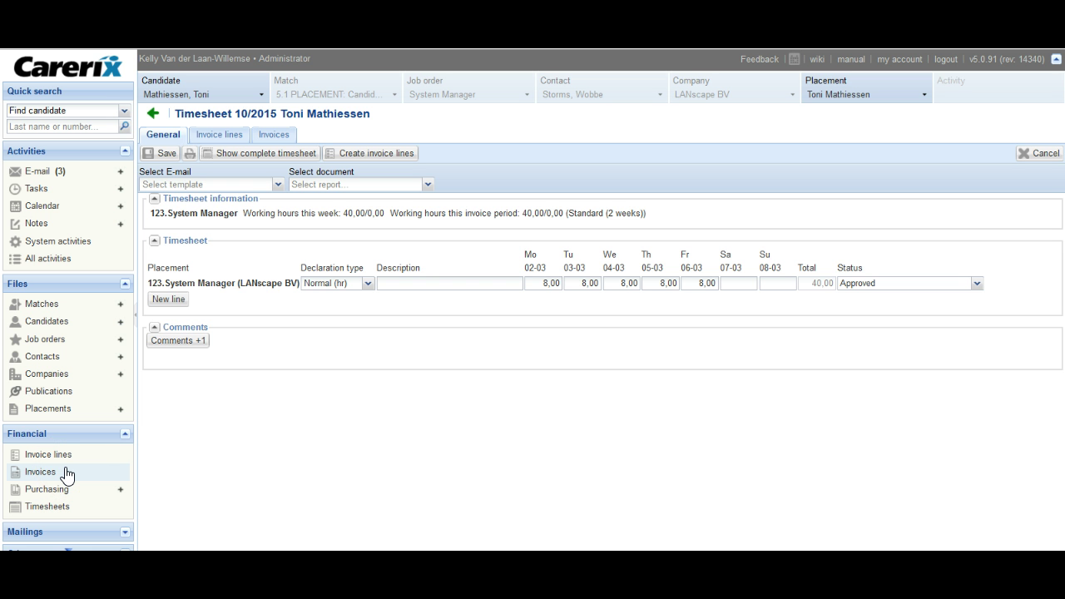
From Financial > Invoices, launch the Create invoice lines wizard listing approved timesheets.
click(67, 473)
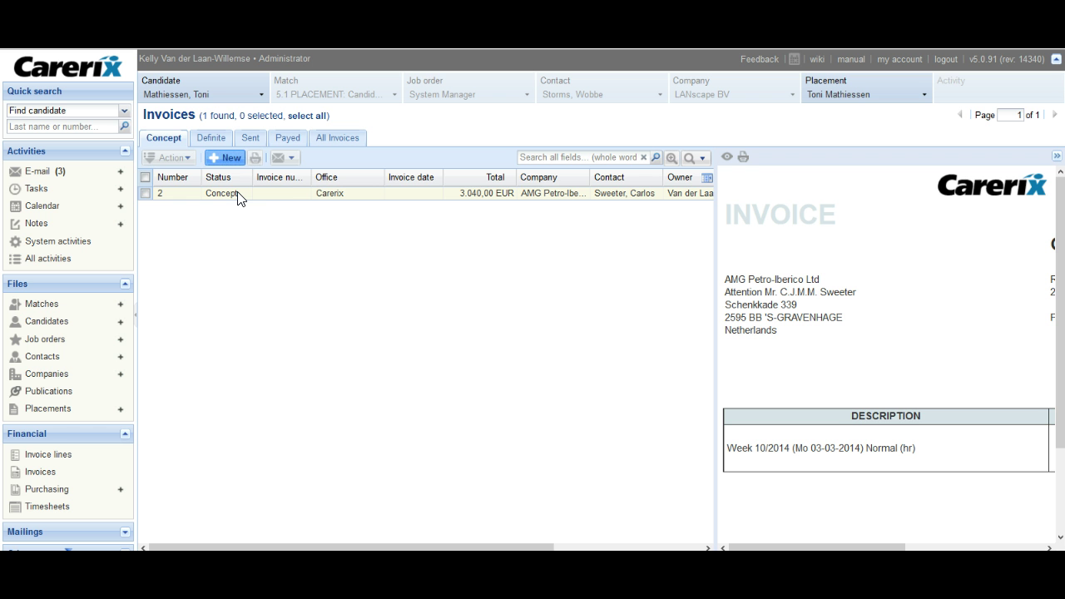
click(236, 161)
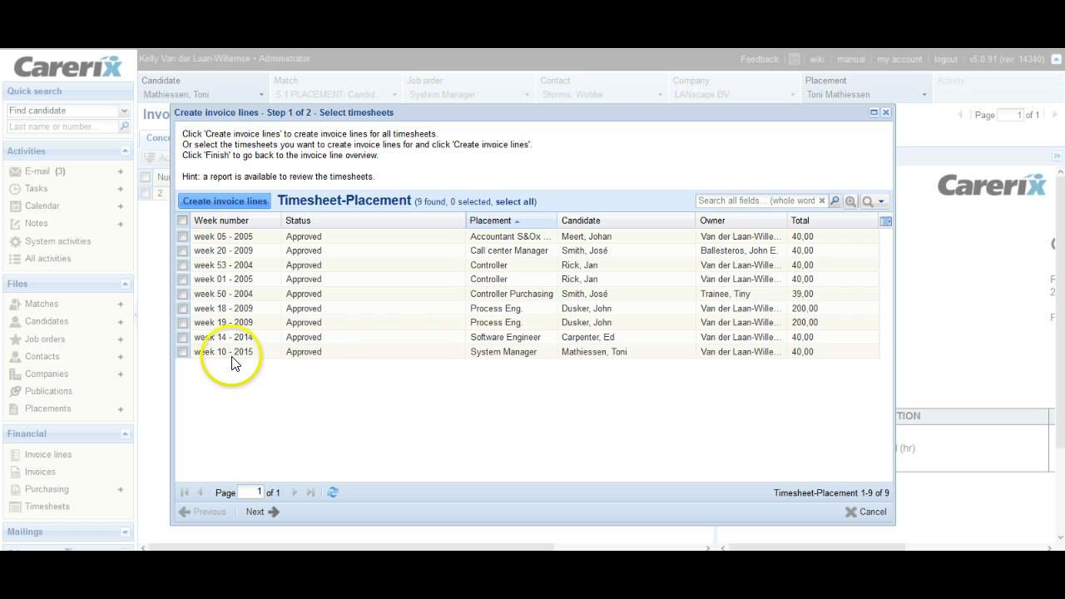
Generate a 2.800,00 Staffing invoice line from the week 10 - 2015 timesheet and proceed to step 2.
click(183, 352)
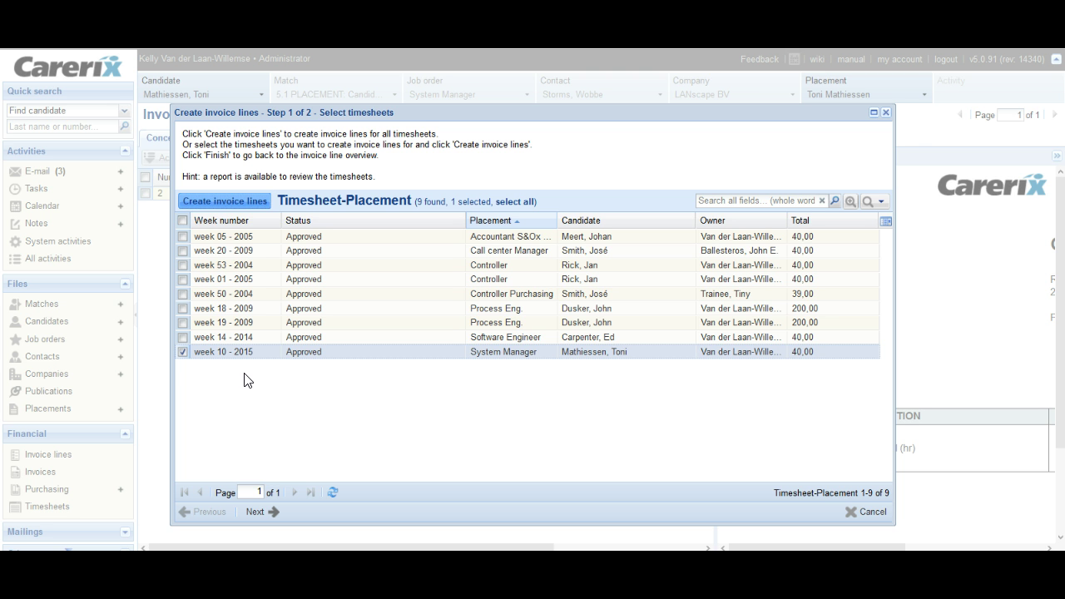
click(251, 204)
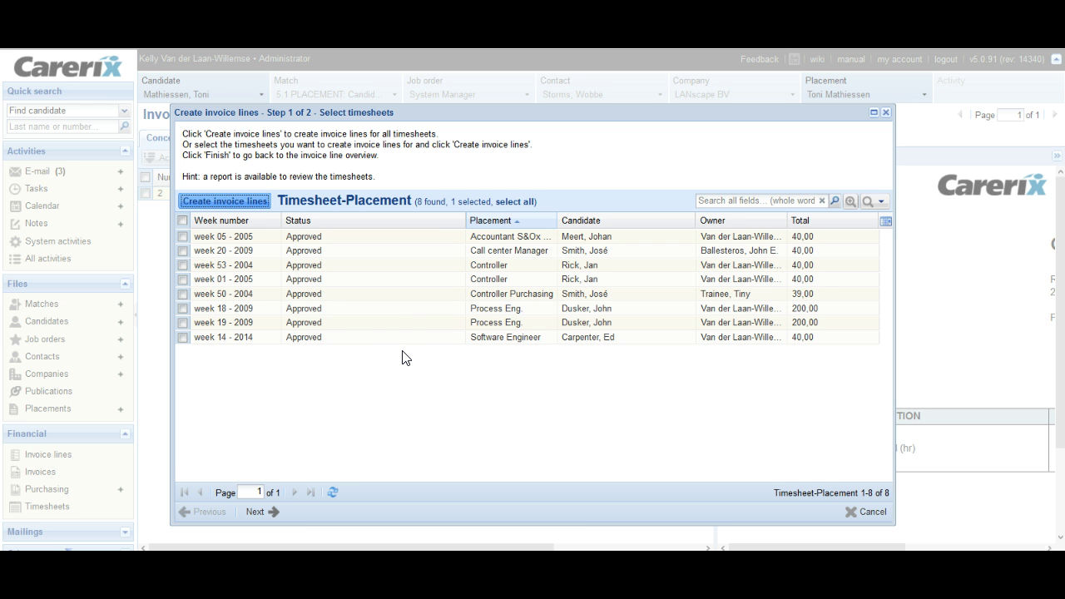
click(263, 515)
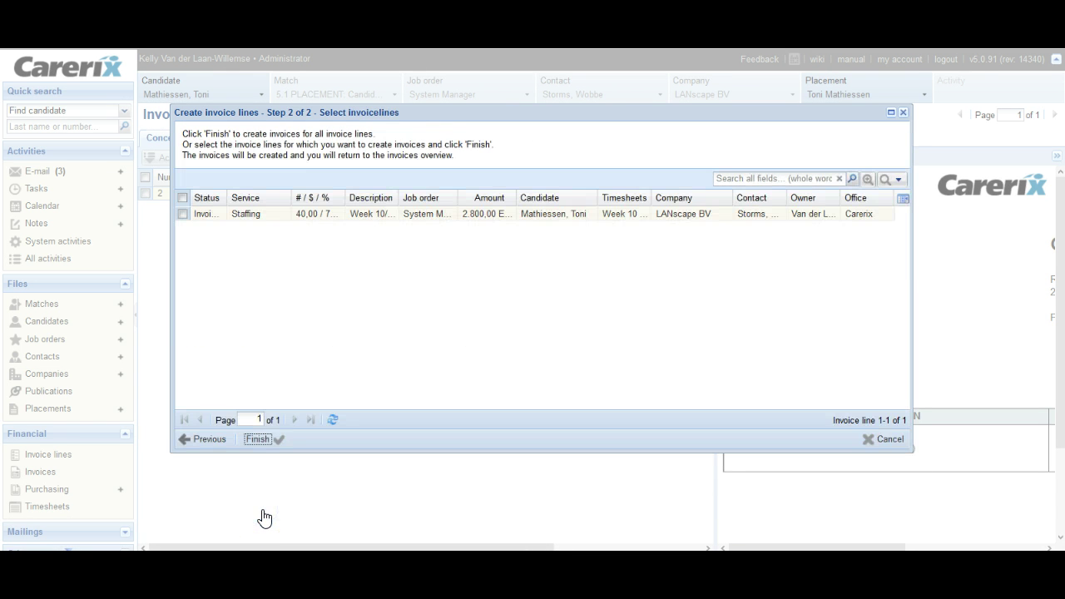
Widen the Status column and finish the wizard with the Invoicable line, creating concept invoice 3.
drag(226, 197, 288, 193)
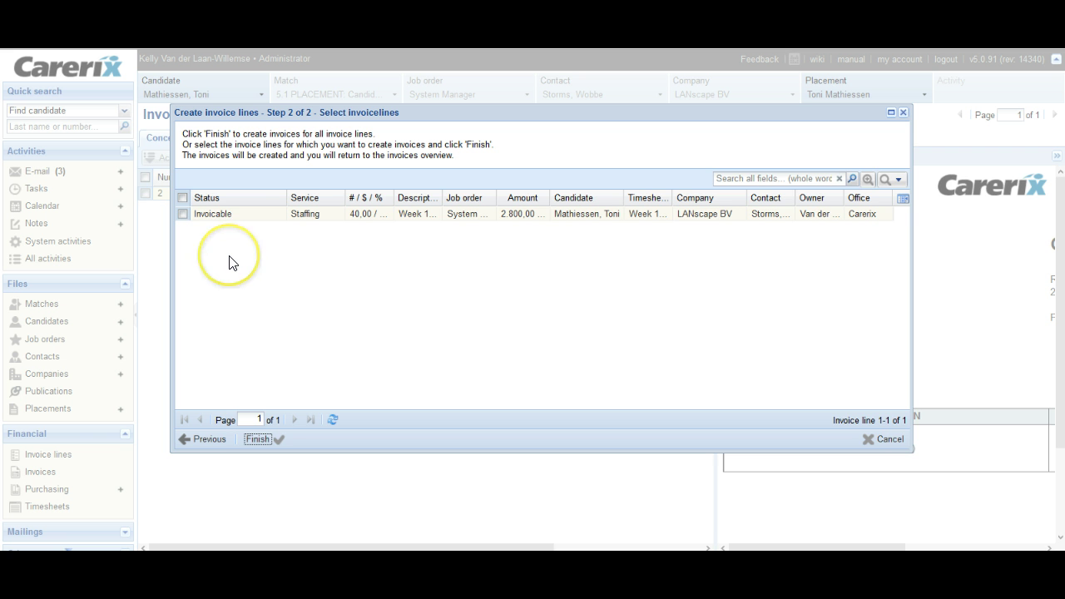
click(183, 214)
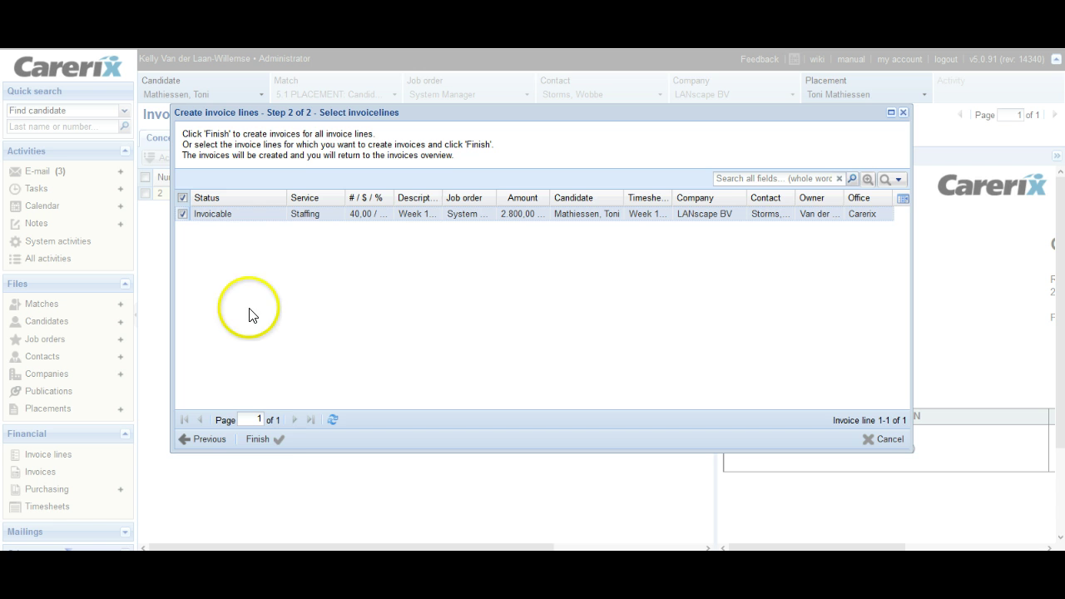
click(263, 440)
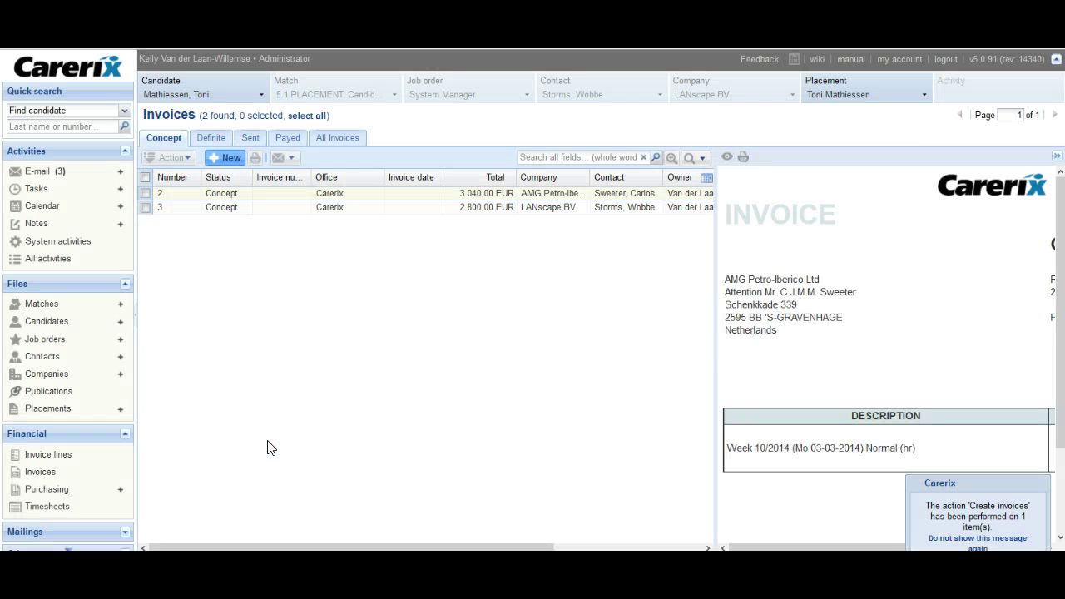
Collapse the preview panel and review concept invoice 2 for AMG Petro-Iberico Ltd (3,617.60 EUR).
click(1057, 156)
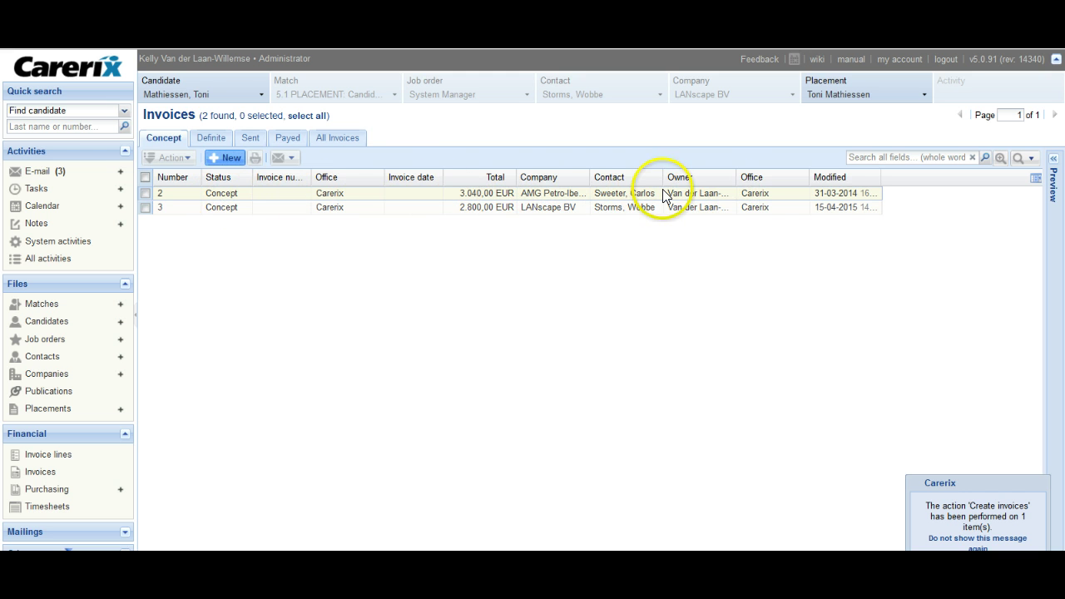
double_click(350, 195)
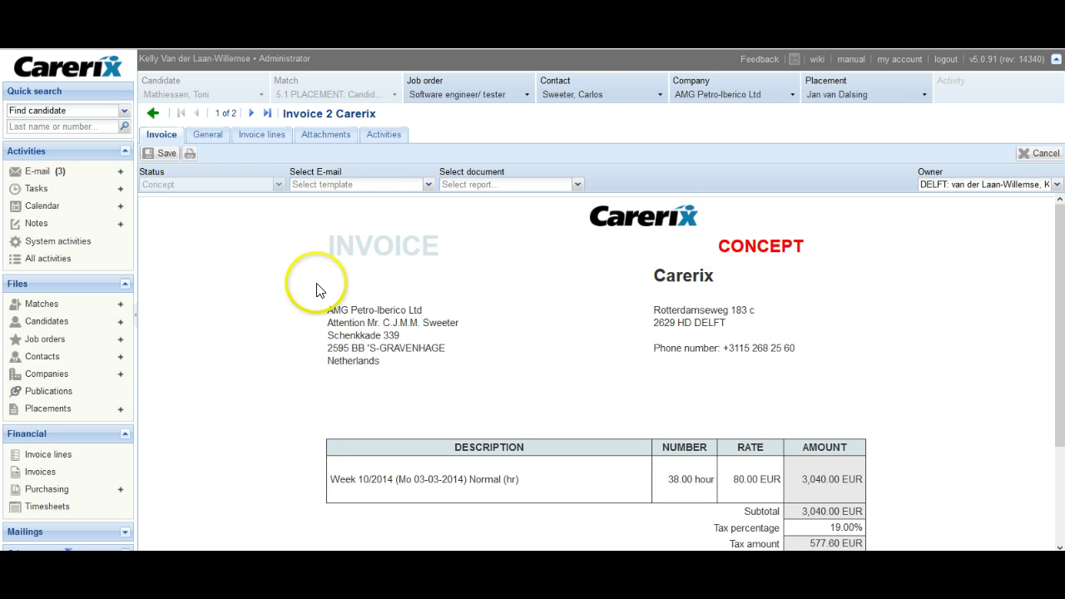
scroll(314, 293, down, 2)
scroll(315, 293, down, 2)
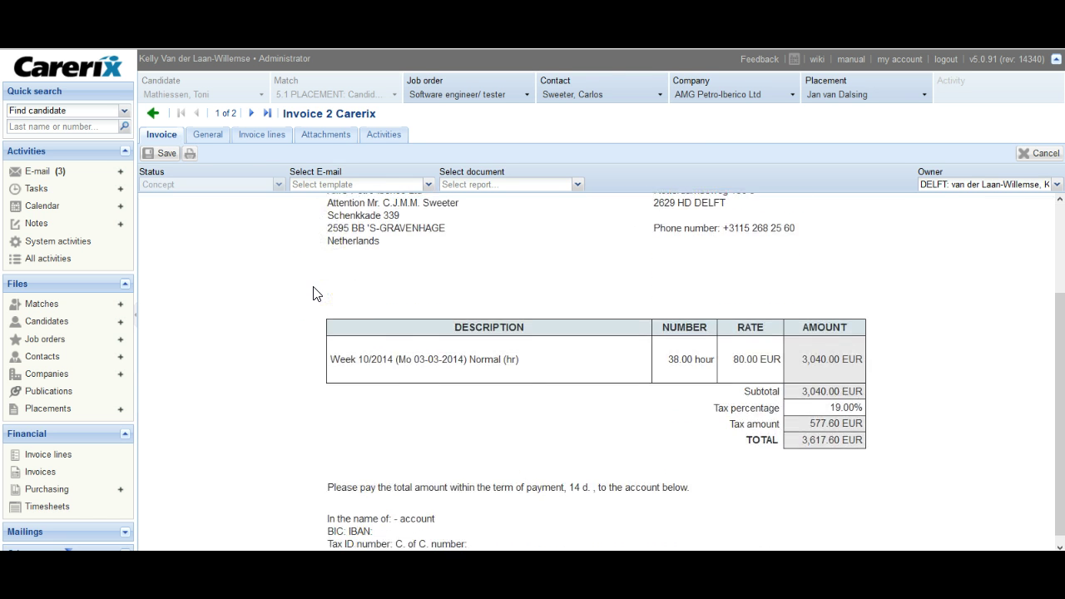
scroll(316, 292, up, 4)
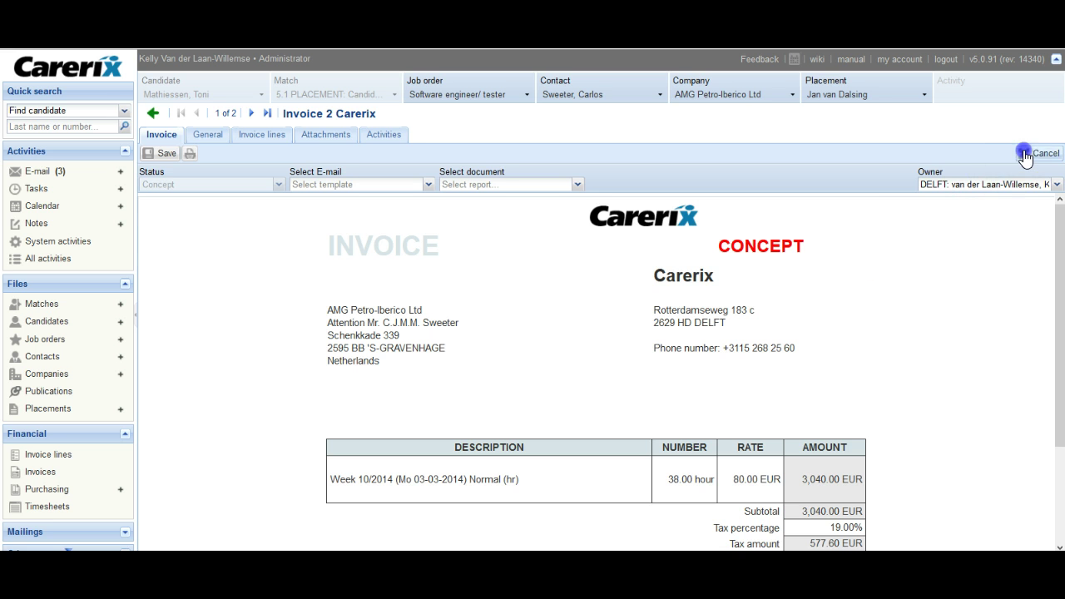
click(1028, 153)
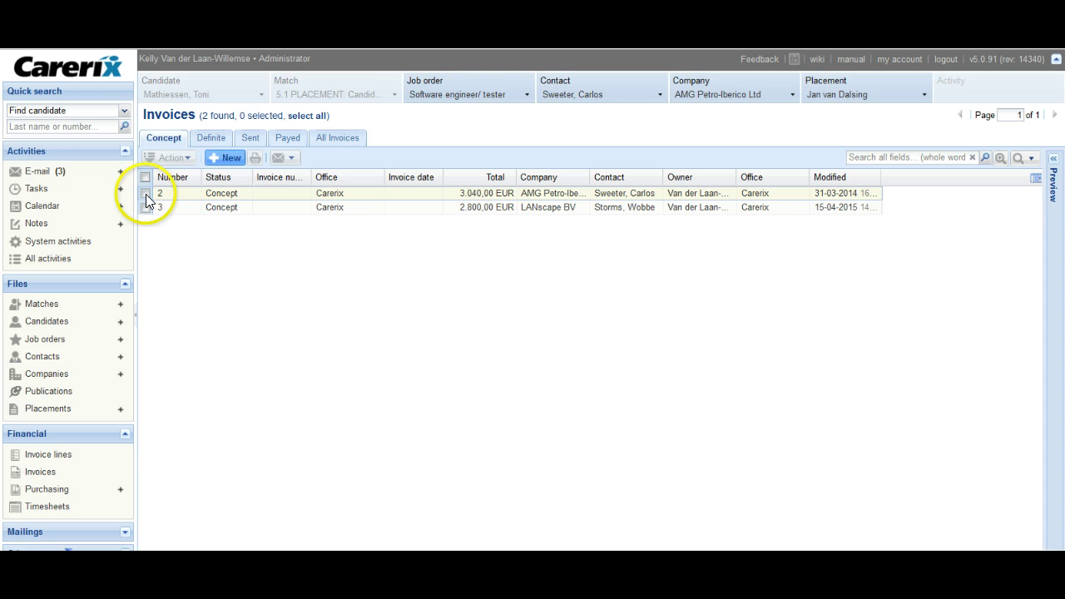
Set concept invoice 2 definite via Action > Set definite with start number 2.
click(146, 193)
click(190, 159)
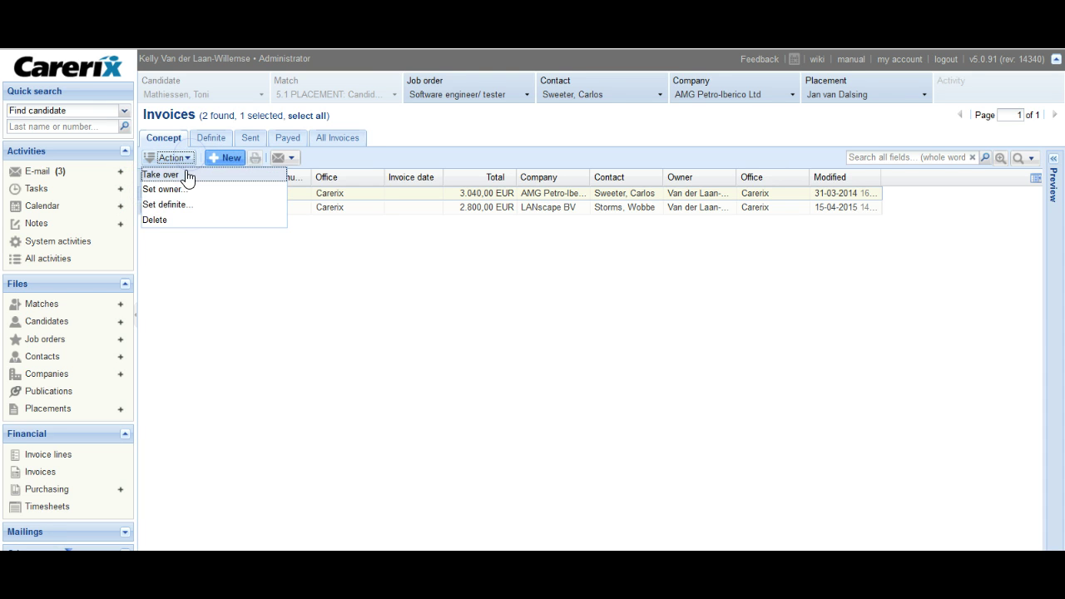
click(215, 208)
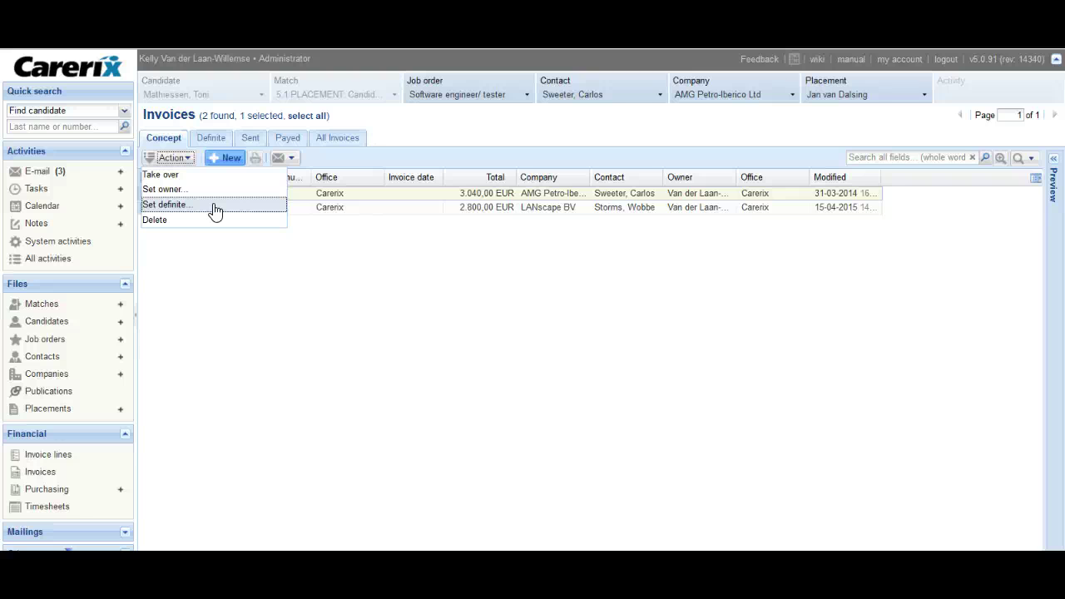
click(213, 207)
click(213, 207)
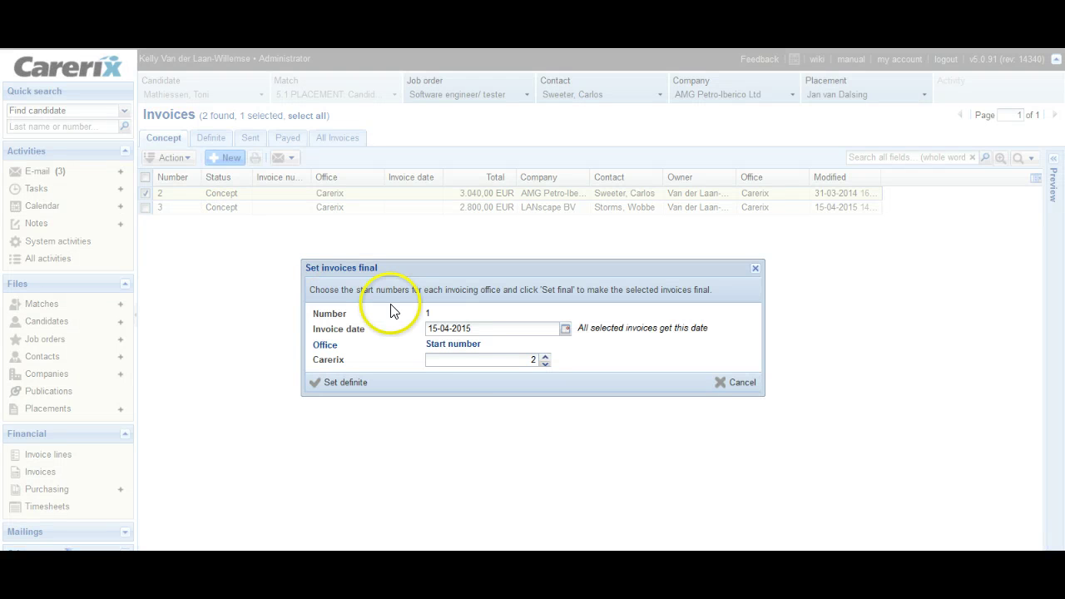
click(534, 363)
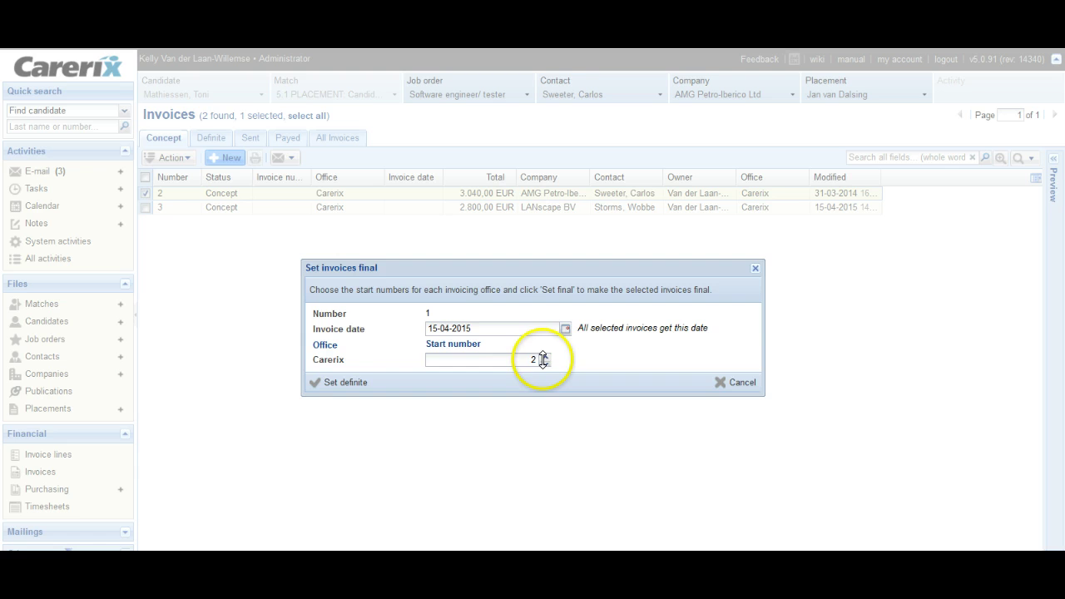
key(BackSpace)
click(545, 356)
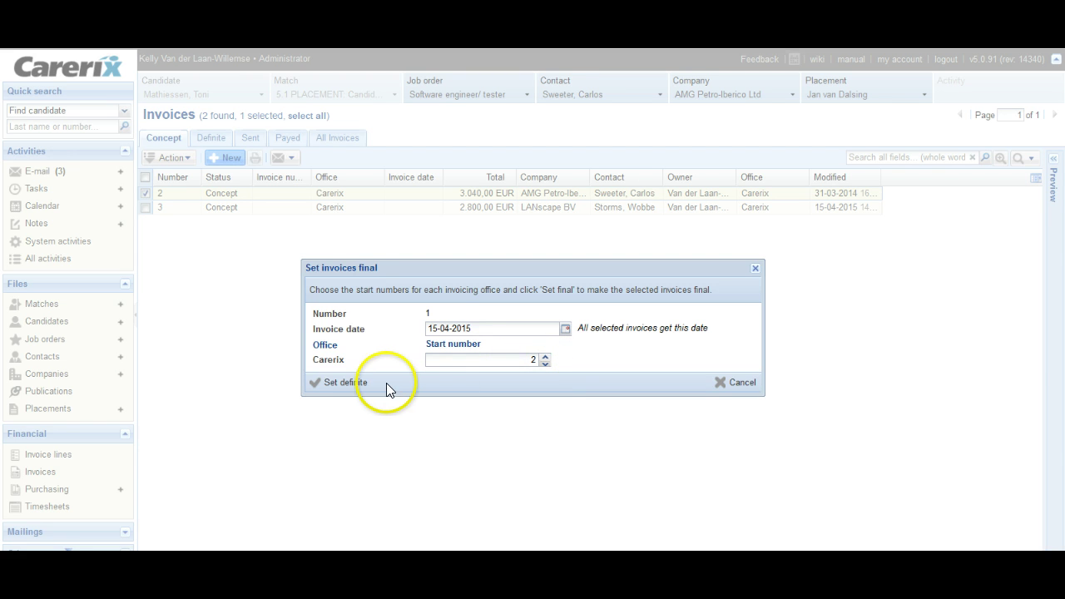
click(345, 384)
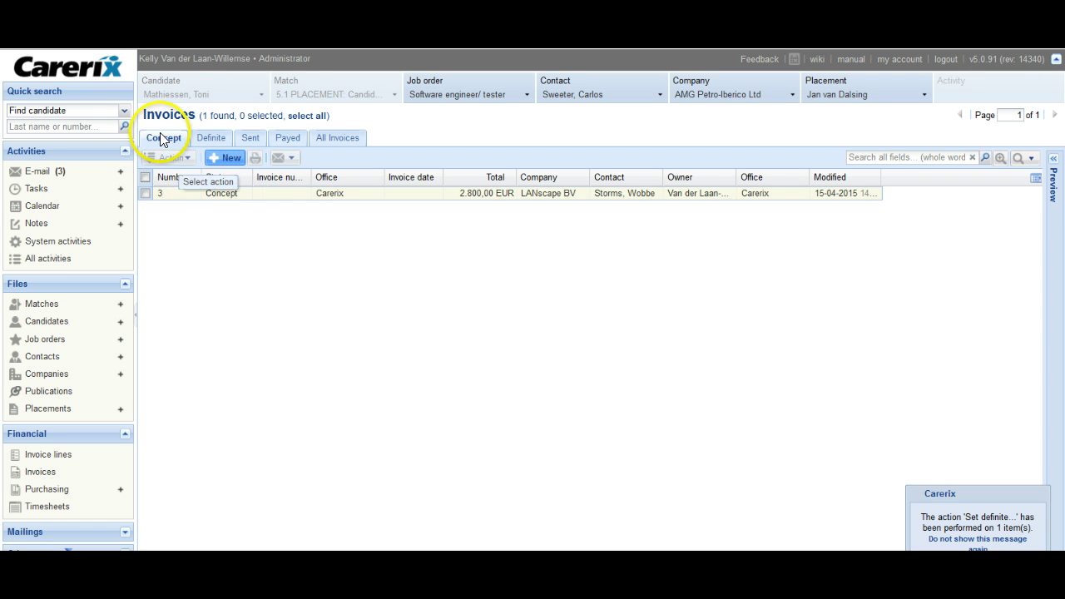
Open definite invoice 2 (3,040.00 EUR subtotal) and expand the Select E-mail template list.
click(210, 138)
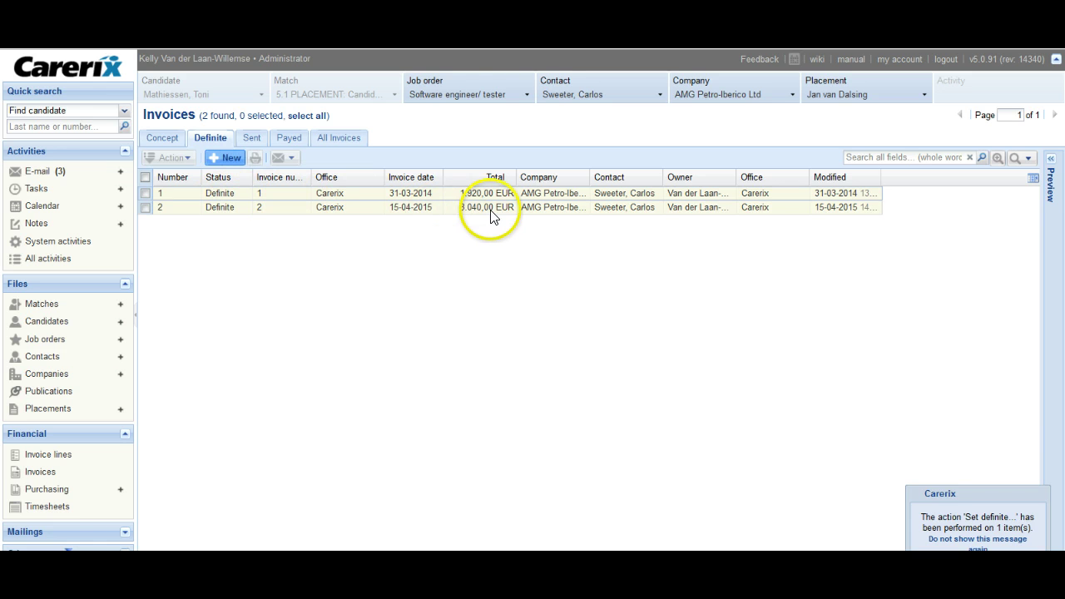
double_click(400, 207)
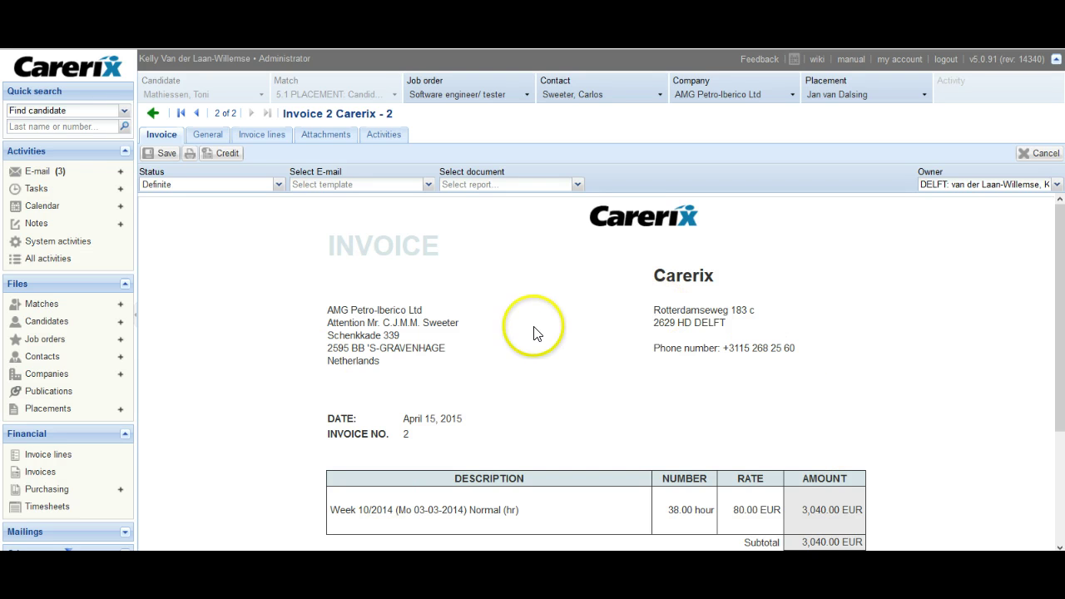
click(429, 185)
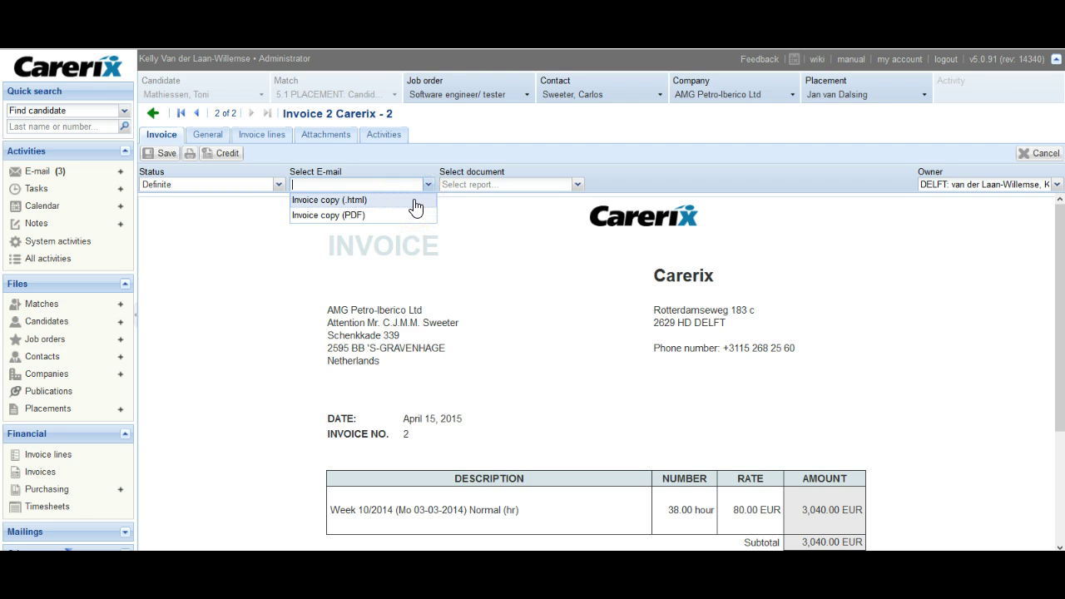
Draft the 'Invoice 2 - Wed 15 Apr 2015' e-mail from an Invoice copy template and view attachments.
click(412, 205)
click(412, 203)
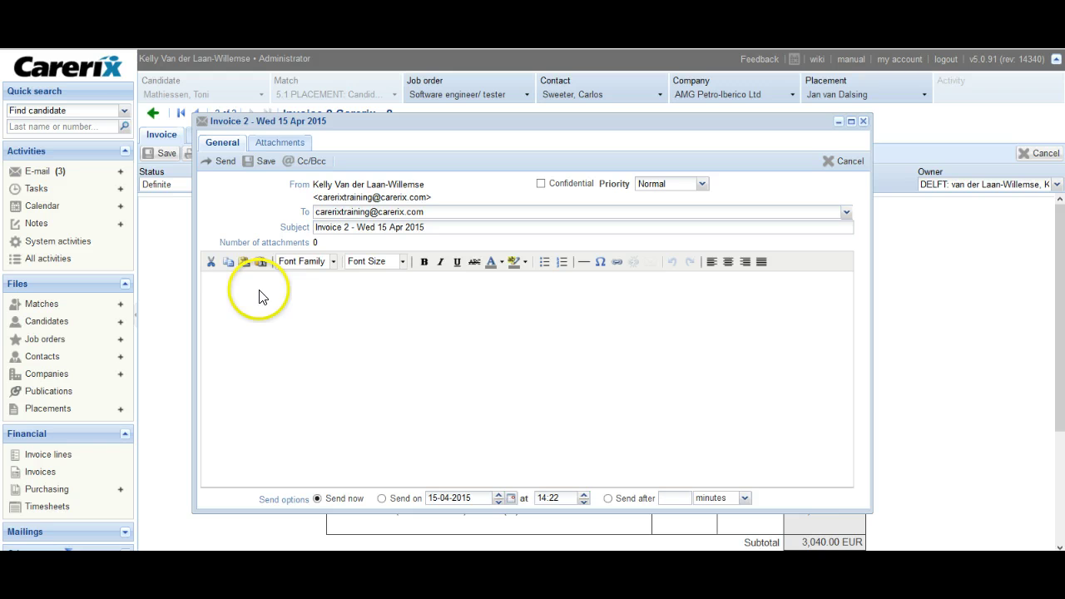
click(283, 459)
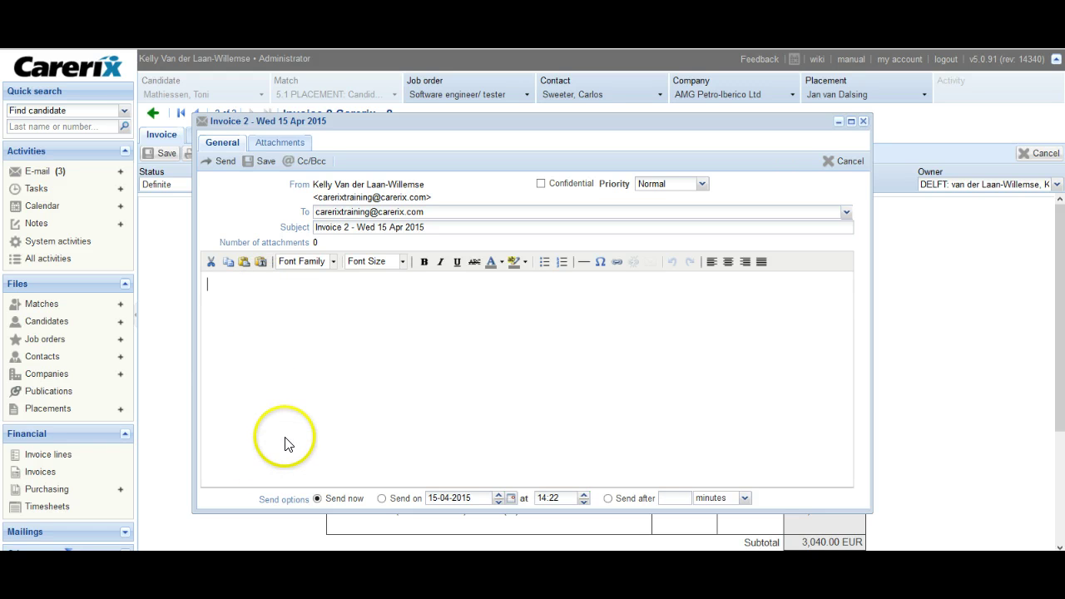
click(304, 283)
click(280, 142)
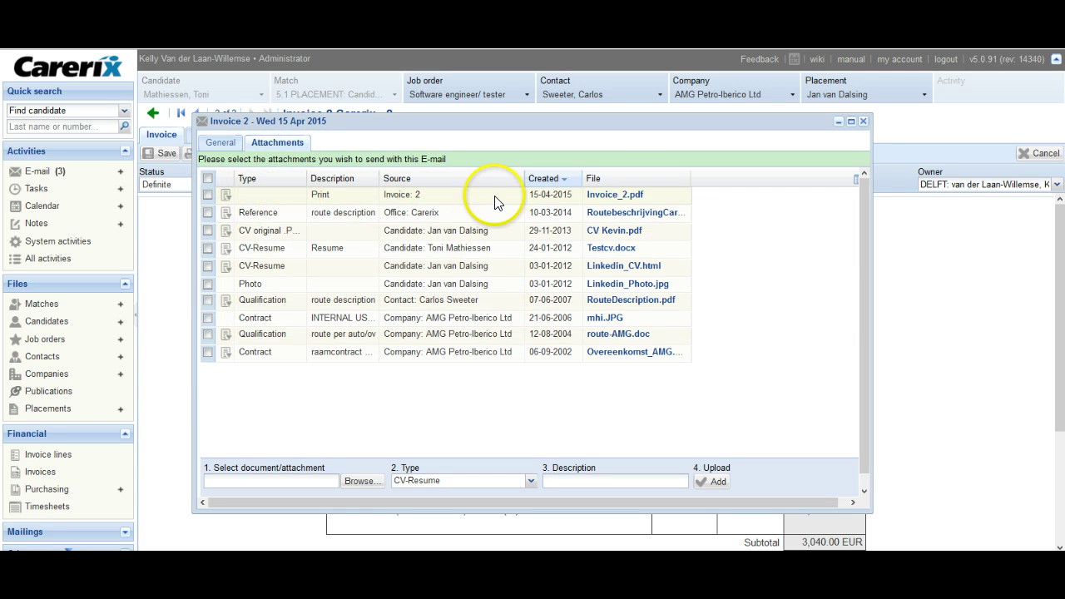
Tick Invoice_2.pdf in the attachment list.
click(206, 193)
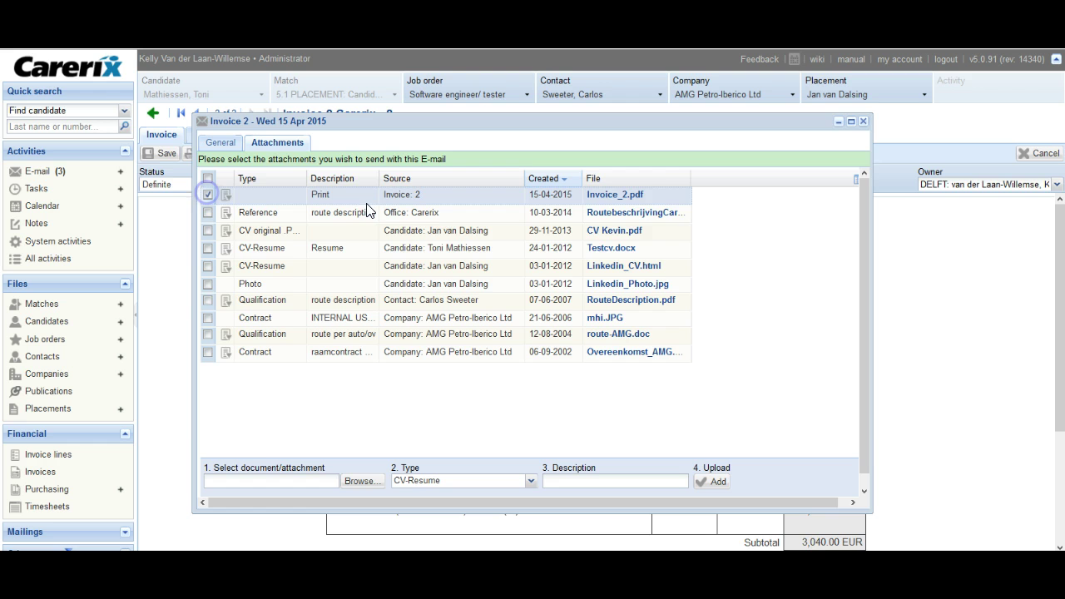